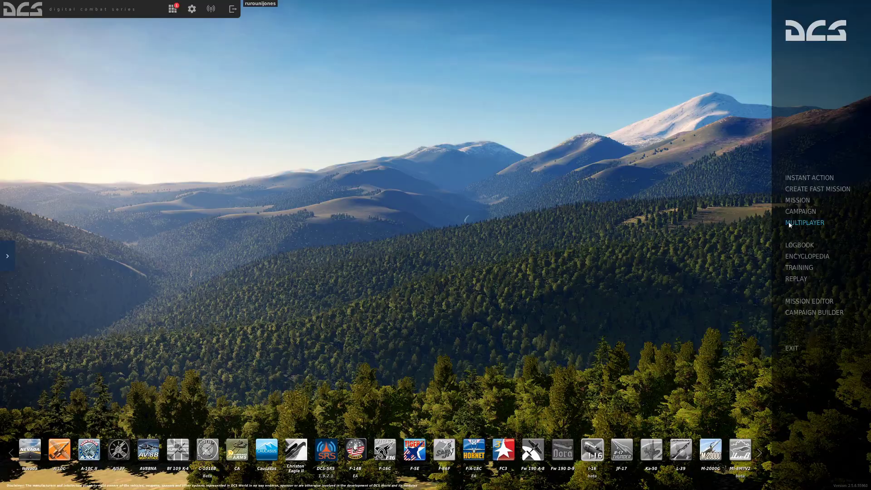
Change the multiplayer nickname to 'DOLT 1-2 | RurouniJones' and confirm it
{"action": "left_click", "coordinate": [804, 222]}
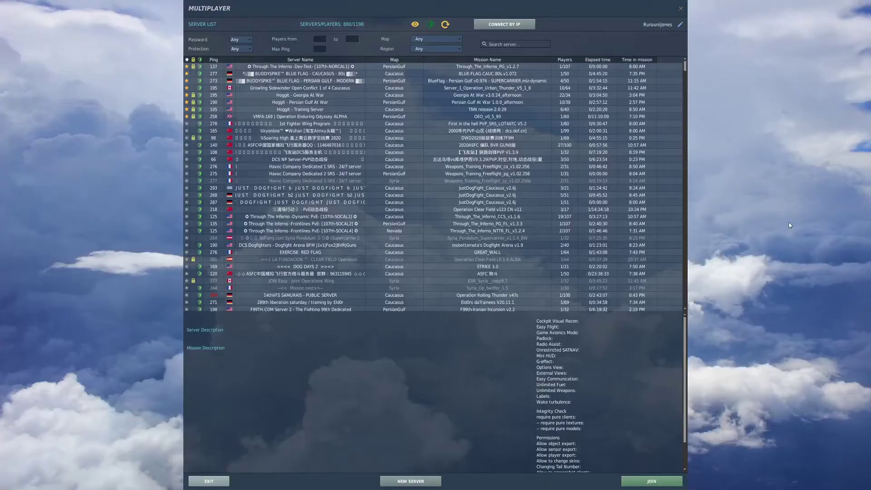
{"action": "left_click", "coordinate": [680, 24]}
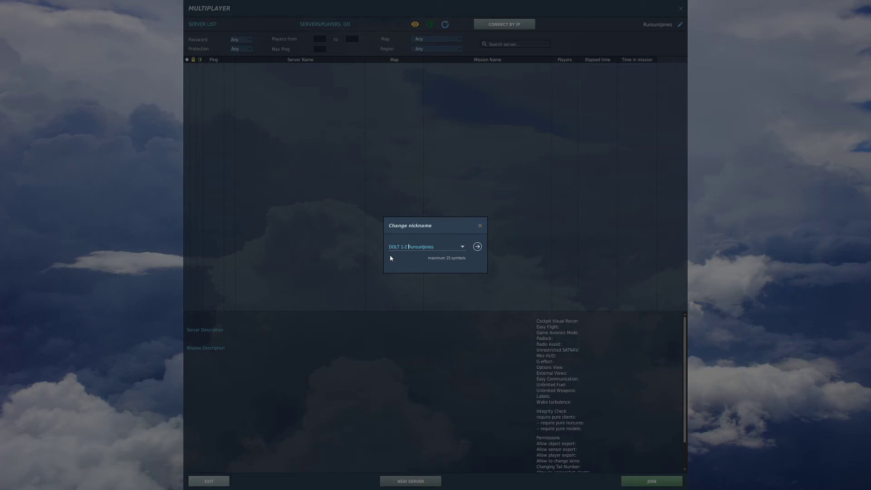
{"action": "type", "text": "|"}
{"action": "left_click", "coordinate": [477, 247]}
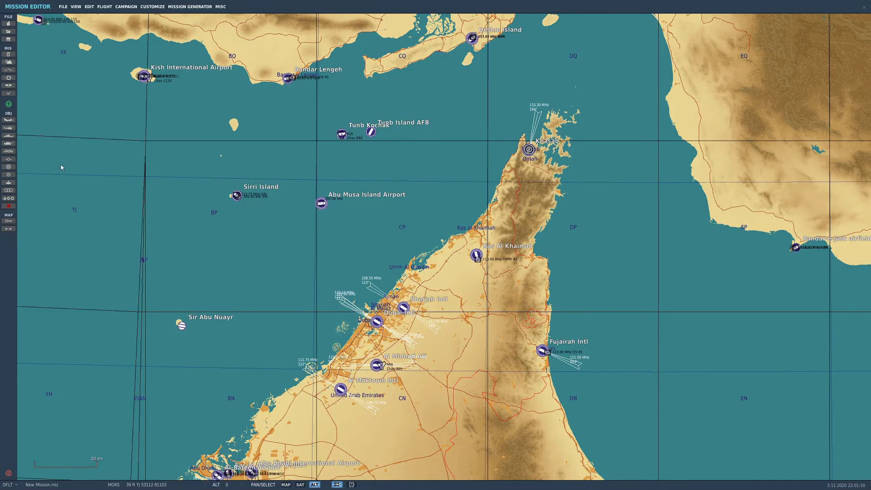
Place A-10A group Aerial-1 inland east of Dubai and show its callsign list
{"action": "left_click", "coordinate": [9, 122]}
{"action": "left_click", "coordinate": [277, 284]}
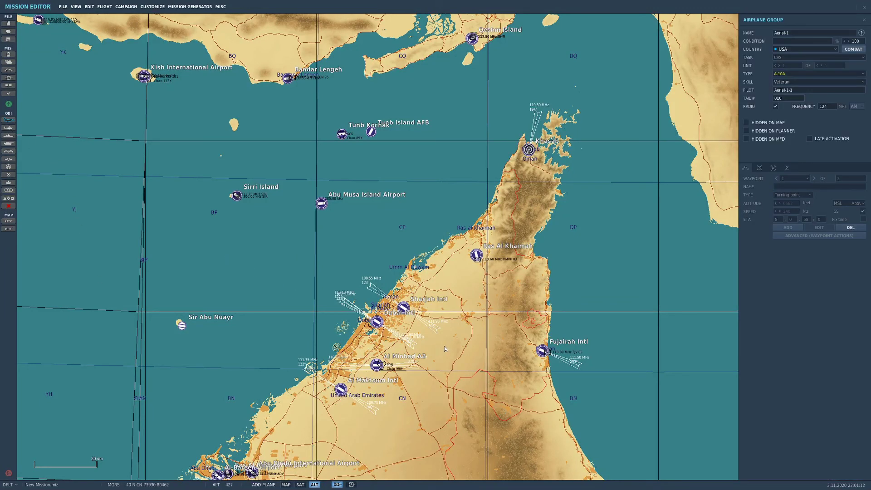
{"action": "left_click", "coordinate": [444, 345]}
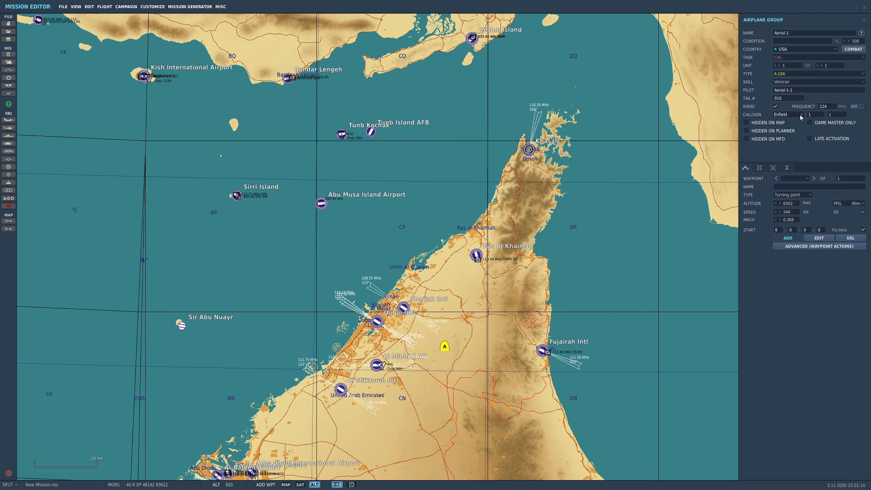
{"action": "left_click", "coordinate": [802, 115]}
{"action": "left_click_drag", "start_coordinate": [804, 129], "coordinate": [804, 153]}
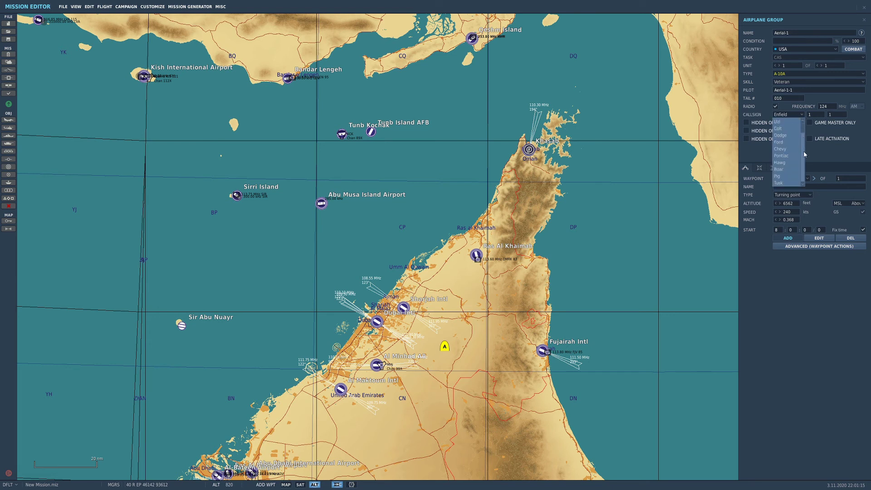